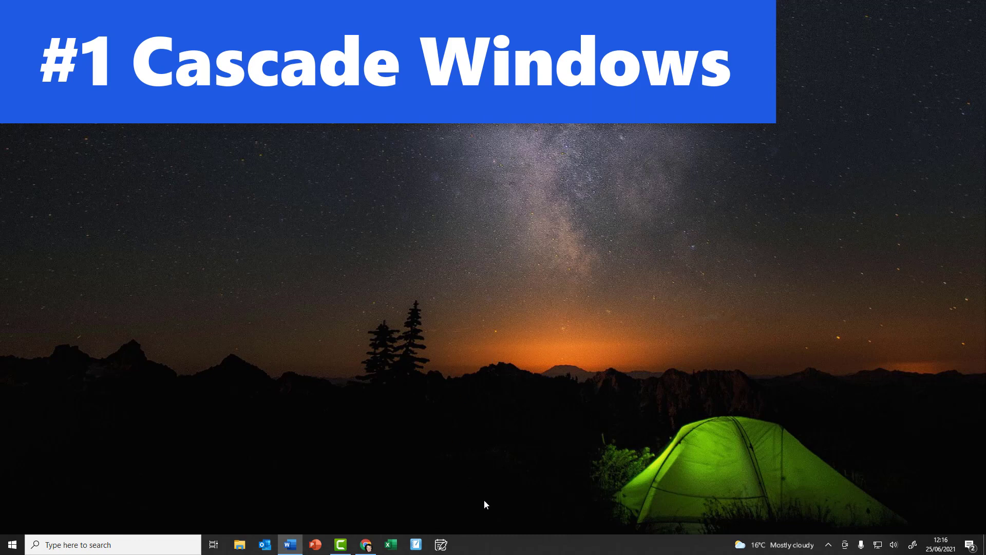
- Cascade windows from the taskbar menu, drag Chrome further onto the desktop, then close it
right_click(509, 545)
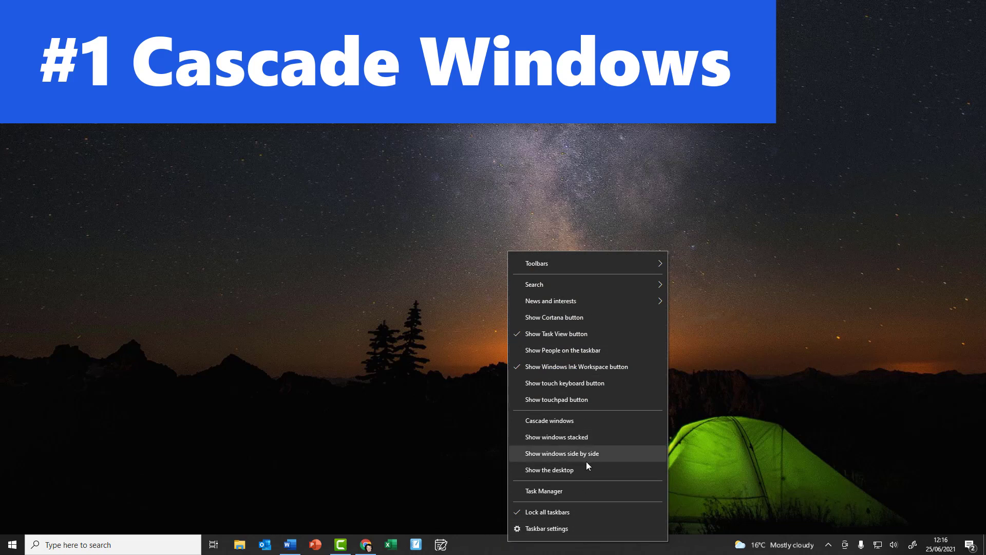
click(566, 427)
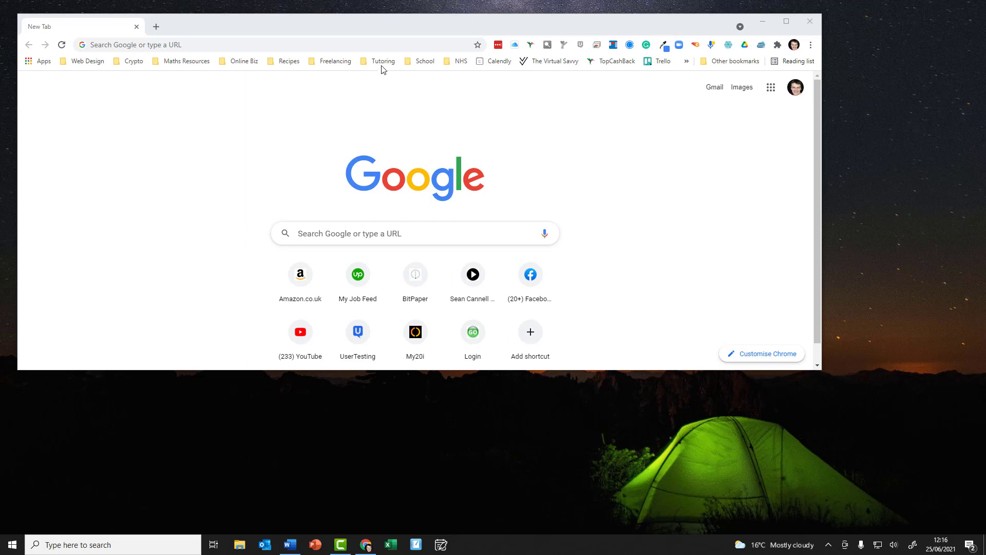
drag(401, 21, 448, 68)
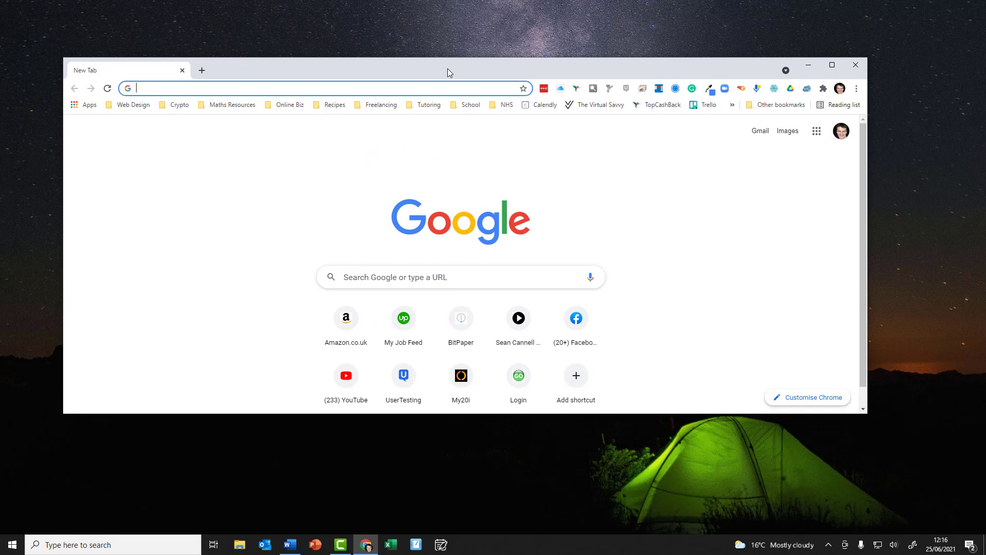
click(849, 71)
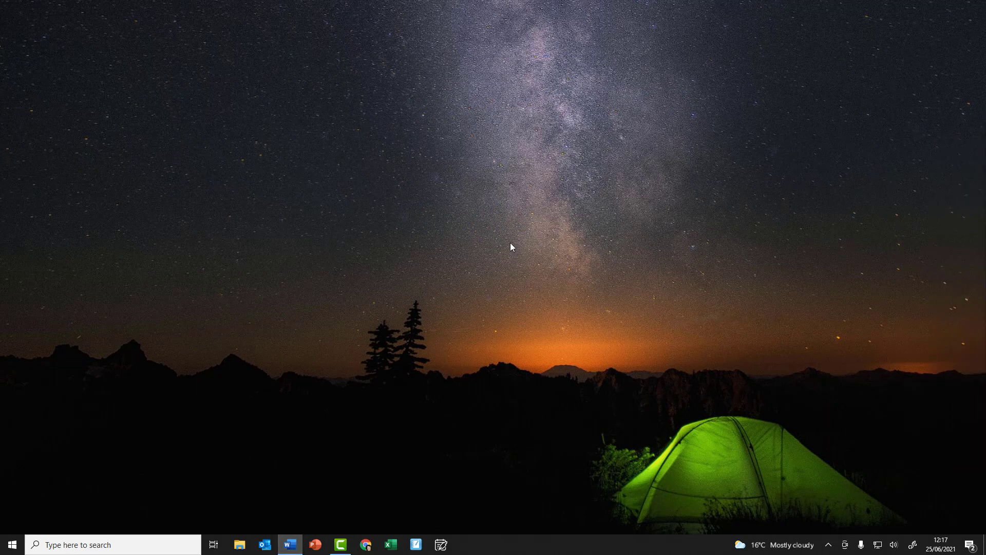
- Switch to the 'My Lost Window' Word document with Alt+Tab so it becomes active
drag(290, 543, 290, 545)
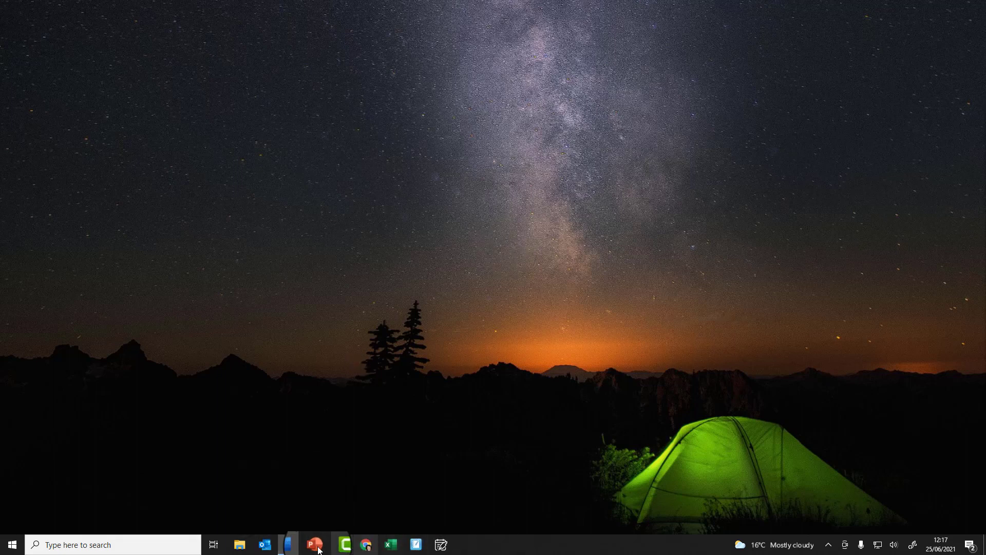
click(286, 551)
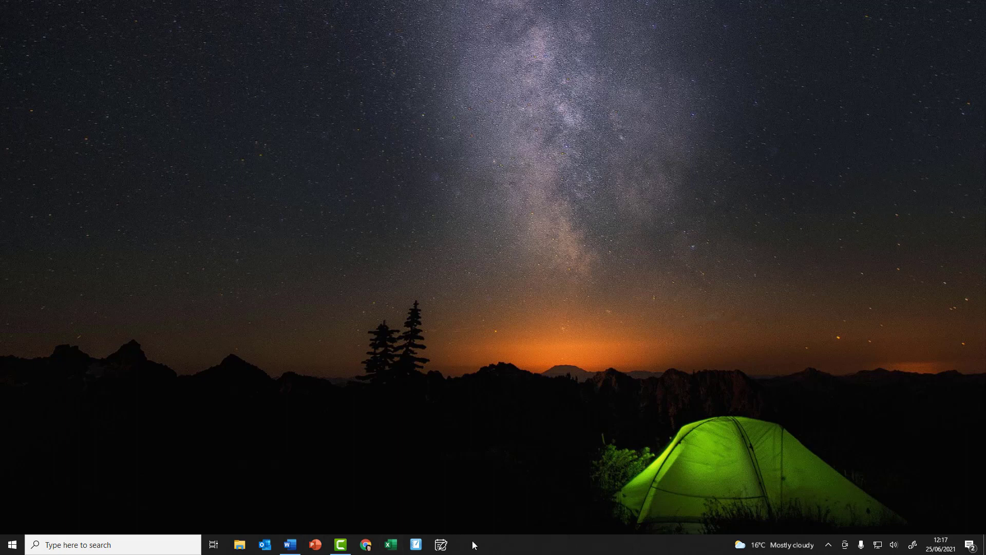
key(alt+Tab)
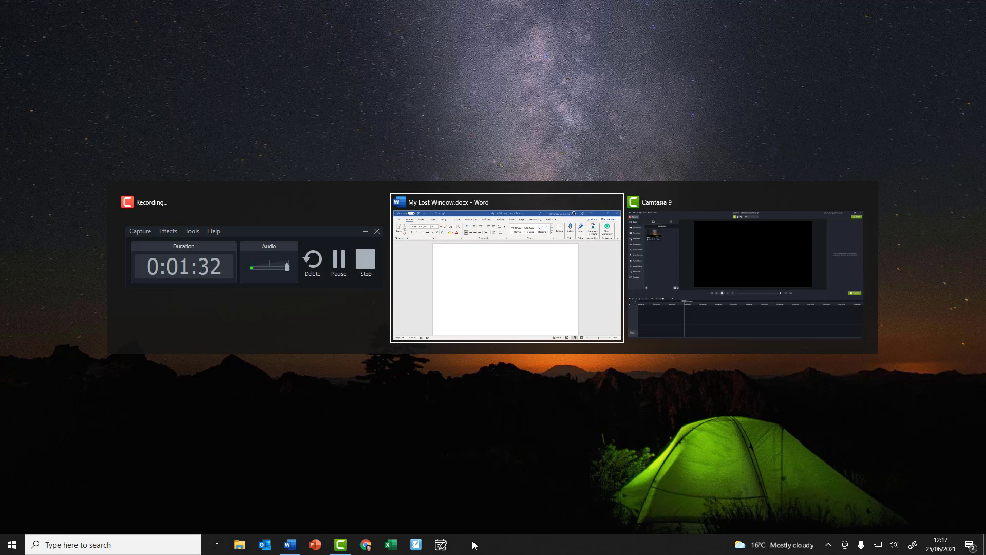
mouse_move(547, 198)
key(Return)
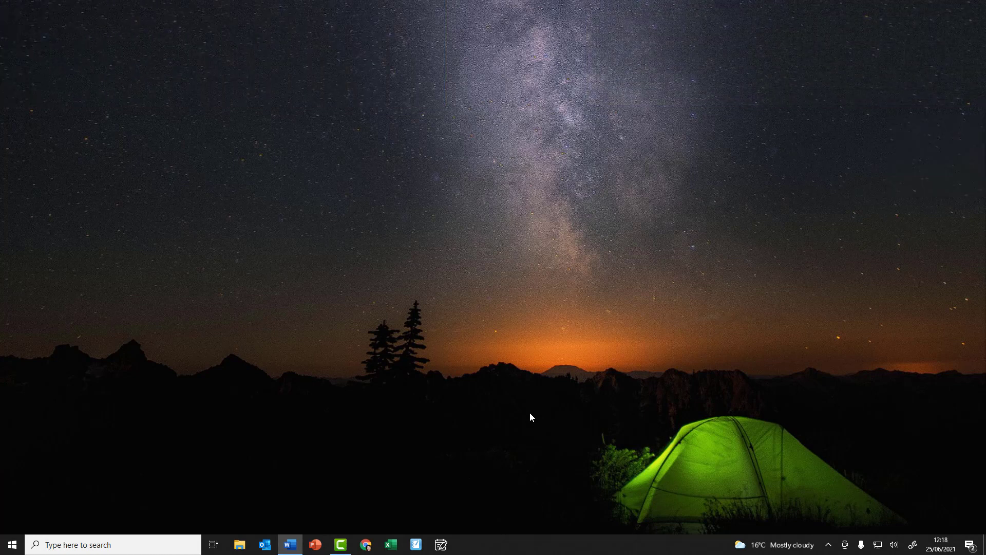
- Move the 'My Lost Window' Word window onto the lower-right screen using Alt+Space, M and arrow keys
key(alt+space)
key(m)
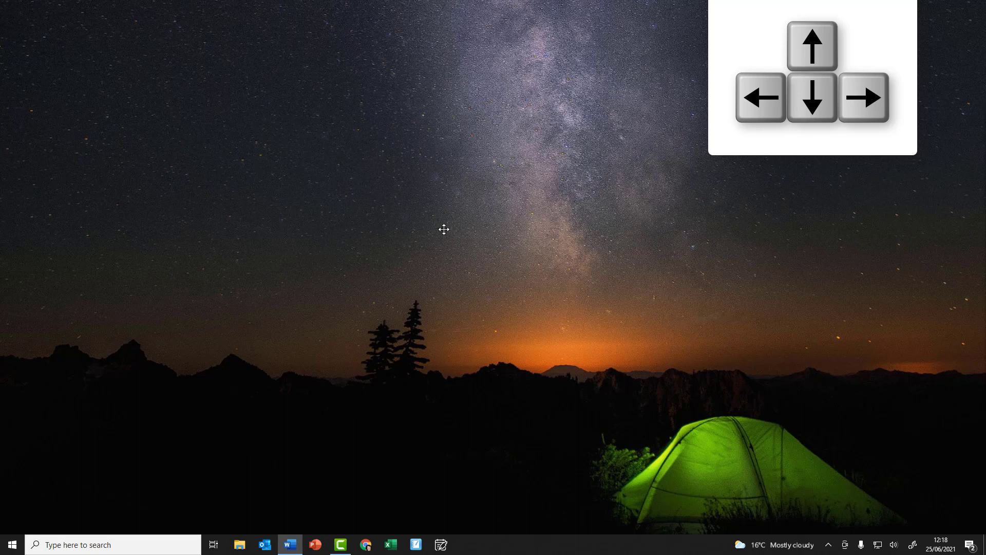
key(Left)
key(Left)
key(Left)
key(Left)
key(Left)
key(Left)
key(Left)
key(Left)
key(Left)
key(Left)
key(Left)
key(Left)
key(Left)
key(Left)
key(Left)
key(Left)
key(Left)
key(Left)
key(Left)
key(Left)
key(Left)
key(Left)
key(Left)
key(Left)
key(Left)
key(Up)
key(Up)
key(Up)
key(Up)
key(Up)
key(Up)
key(Up)
key(Down)
key(Down)
key(Down)
key(Down)
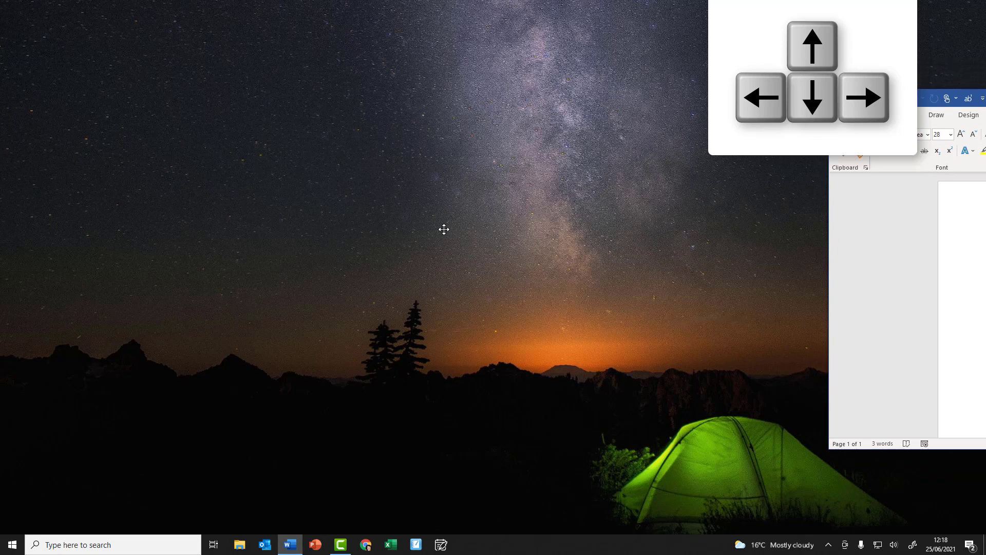
key(Left)
key(Left)
key(Left)
key(Left)
key(Left)
key(Left)
key(Left)
key(Left)
key(Left)
key(Left)
key(Left)
key(Left)
key(Left)
key(Left)
key(Left)
key(Left)
key(Down)
key(Down)
key(Down)
key(Down)
key(Down)
key(Down)
key(Down)
key(Down)
key(Down)
key(Down)
key(Down)
key(Down)
key(Down)
key(Down)
key(Down)
key(Down)
key(Down)
key(Down)
key(Down)
key(Down)
key(Left)
key(Left)
key(Left)
key(Left)
key(Left)
key(Left)
key(Left)
key(Left)
key(Left)
key(Left)
key(Left)
key(Left)
key(Left)
key(Left)
key(Left)
key(Left)
key(Left)
key(Left)
key(Left)
key(Left)
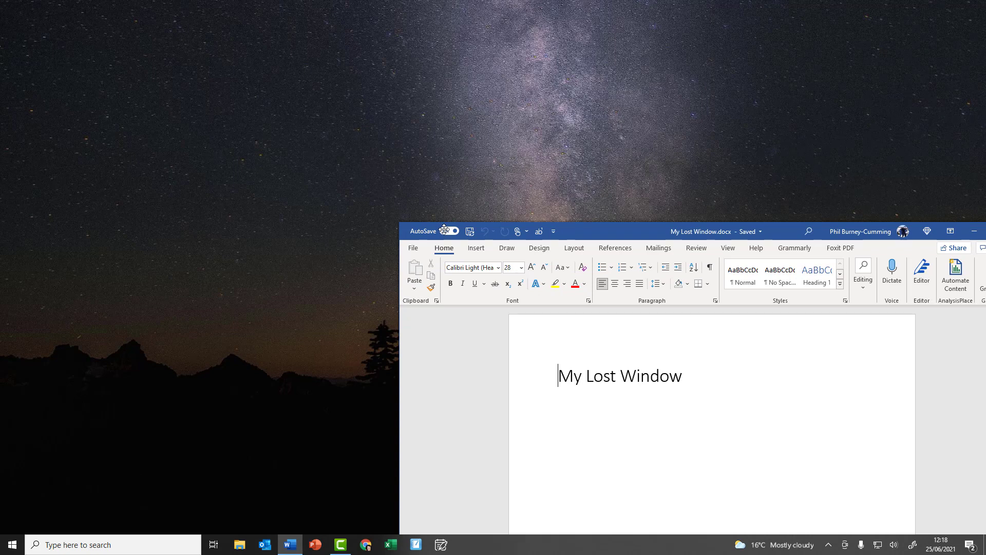
- Drag the 'My Lost Window' Word window by its title bar to the desktop centre
drag(444, 230, 477, 64)
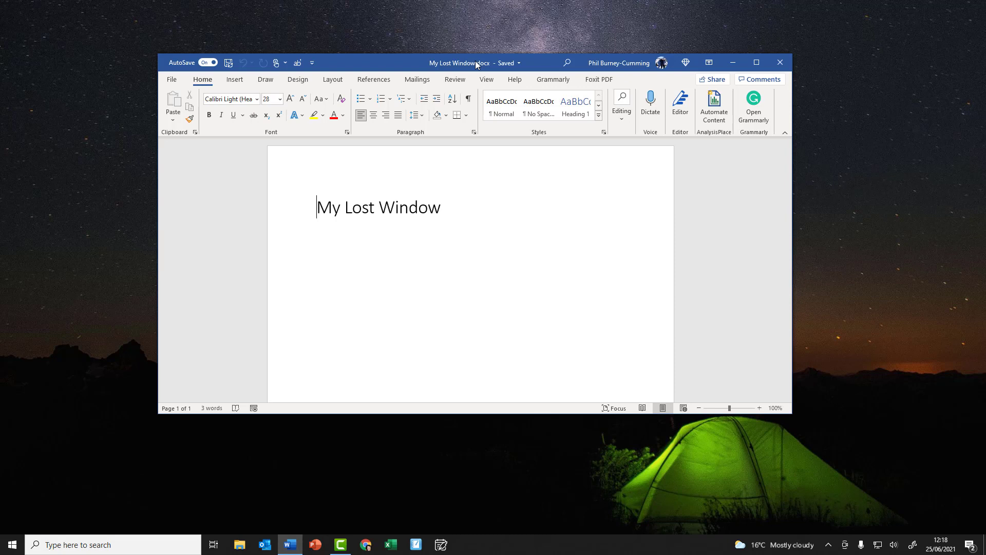
drag(477, 63, 502, 89)
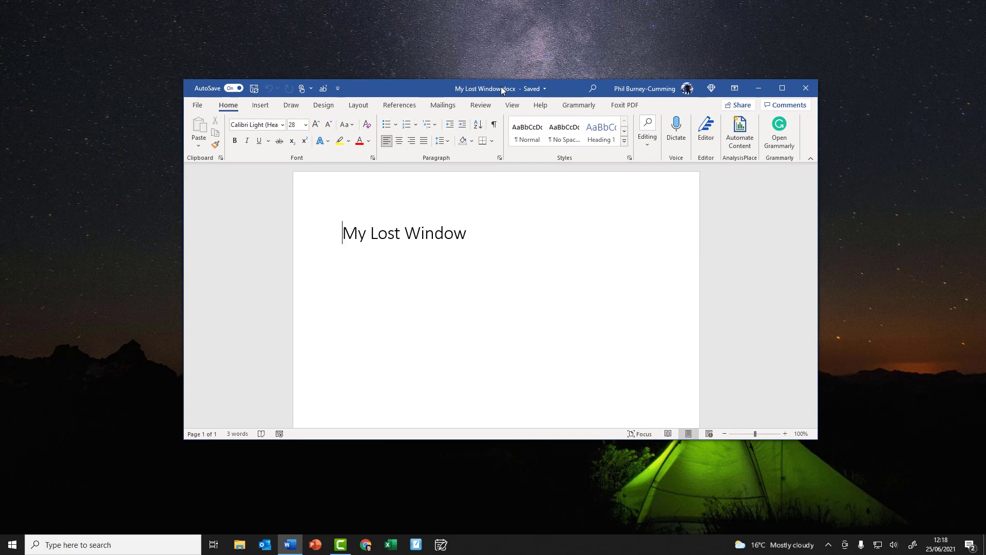